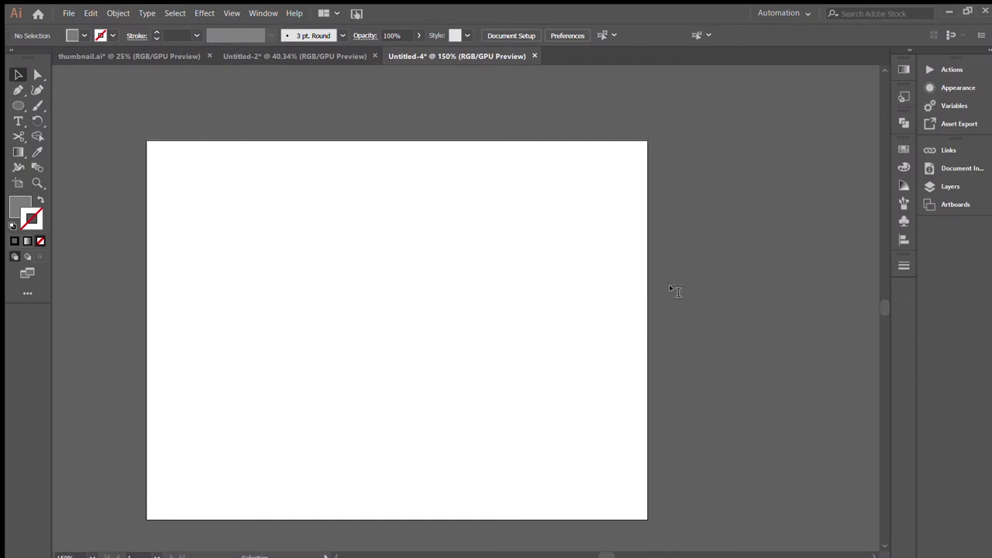
Step: Add the 'Kitchen 2 kitchen' title and shrink it into the top-left corner
key("t")
left_click(388, 241)
type("Kitchen 2 kitchen")
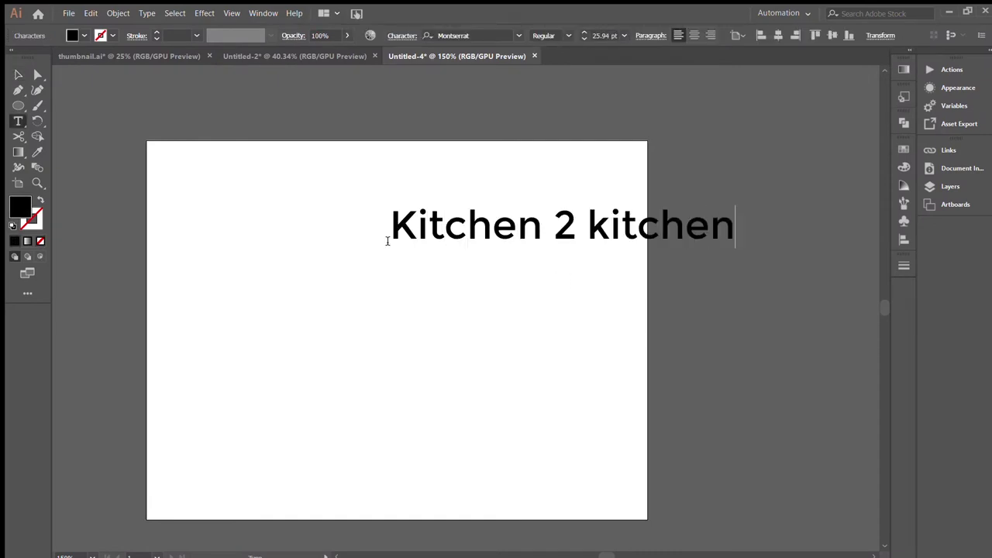
left_click(18, 75)
mouse_move(738, 247)
left_mouse_down()
mouse_move(512, 221)
mouse_move(278, 163)
left_mouse_up()
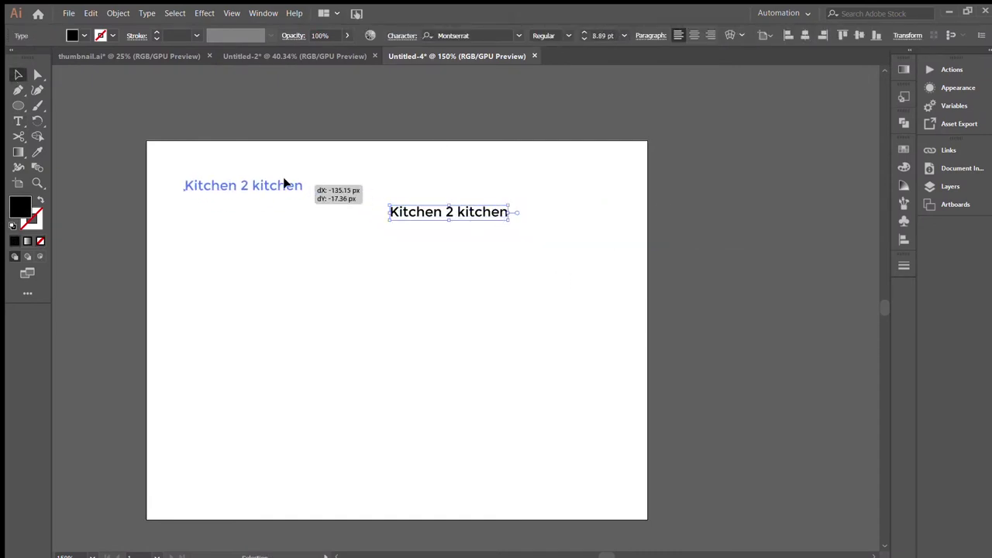
left_click(337, 250)
Step: Add a small notes block reading 'points: double KK person Loop' under the title
key("t")
left_click(342, 249)
type("poy")
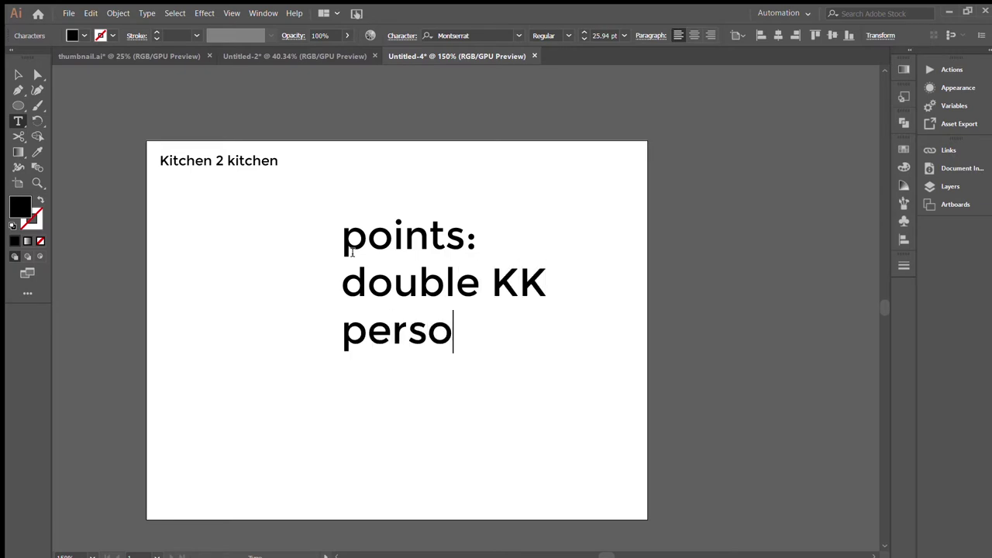
left_click(27, 77)
left_click_drag(548, 401, 489, 350)
left_click_drag(419, 299, 180, 203)
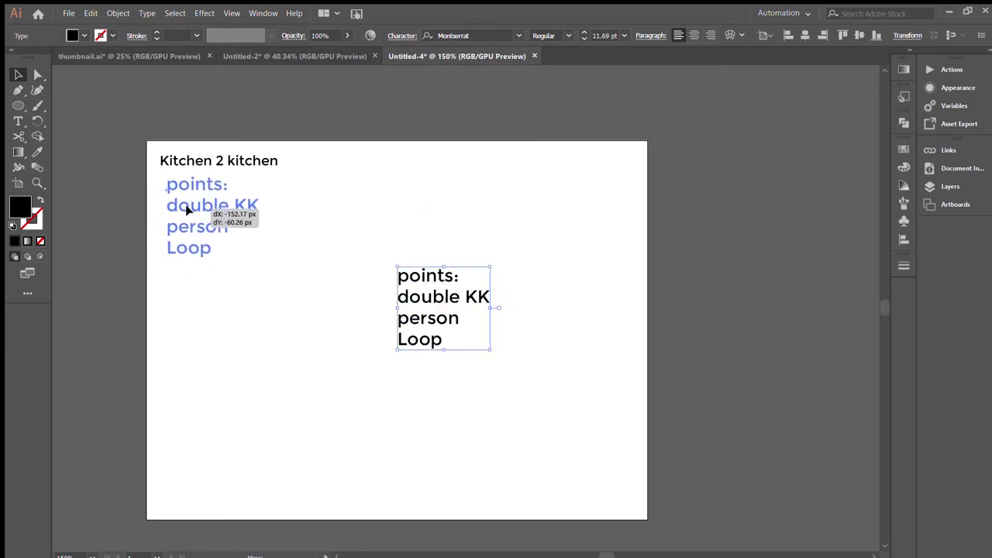
left_click_drag(249, 256, 222, 227)
left_click(392, 378)
Step: Make a black ring from two circles as a compound path, plus an overlapping copy
left_click_drag(278, 296, 410, 427)
key("v")
left_click_drag(410, 296, 397, 310)
key("ctrl+a")
key("ctrl+8")
mouse_move(392, 372)
left_mouse_down()
mouse_move(514, 372)
mouse_move(521, 361)
left_mouse_up()
Step: Draw rectangles bridging the tops and bottoms of the two rings
left_click(572, 384)
key("m")
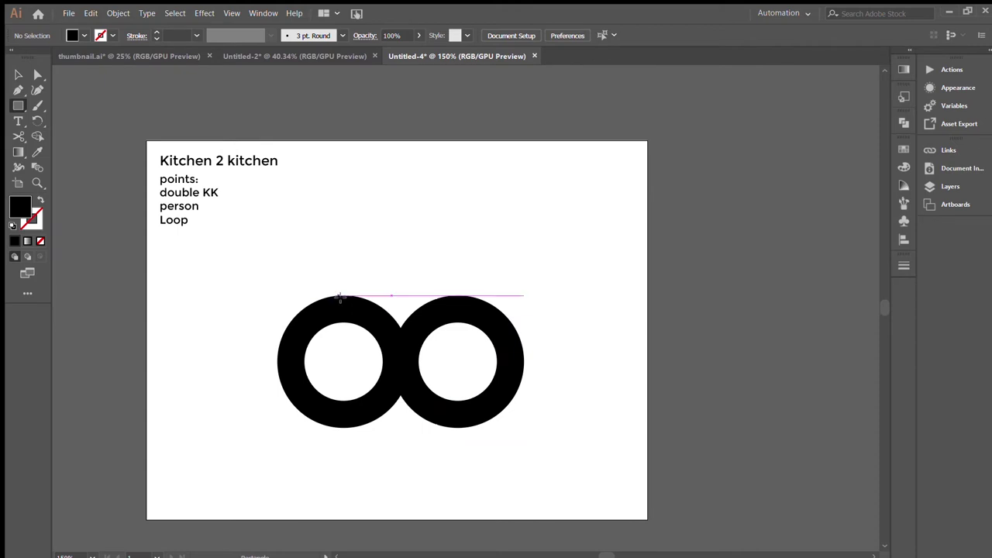
mouse_move(343, 297)
left_mouse_down()
mouse_move(355, 323)
mouse_move(469, 314)
mouse_move(458, 314)
left_mouse_up()
key("v")
left_click(539, 305)
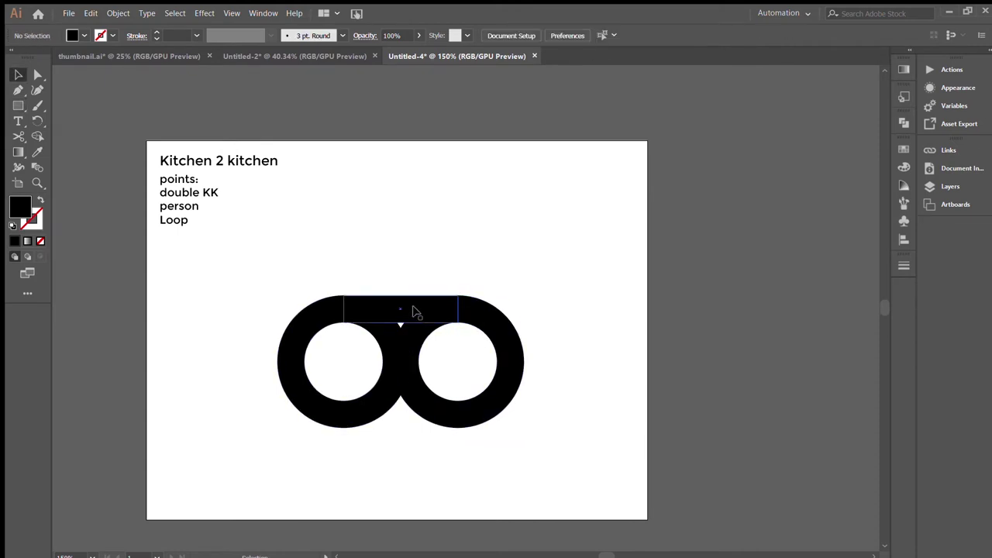
key("ctrl+y")
key("ctrl+equal")
key("ctrl+equal")
key("ctrl+equal")
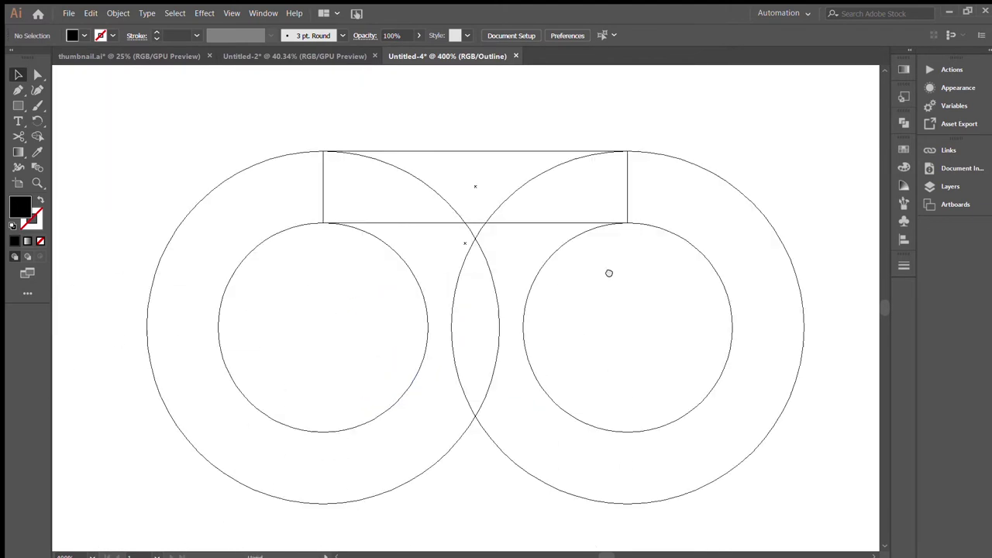
left_click_drag(482, 222, 509, 505)
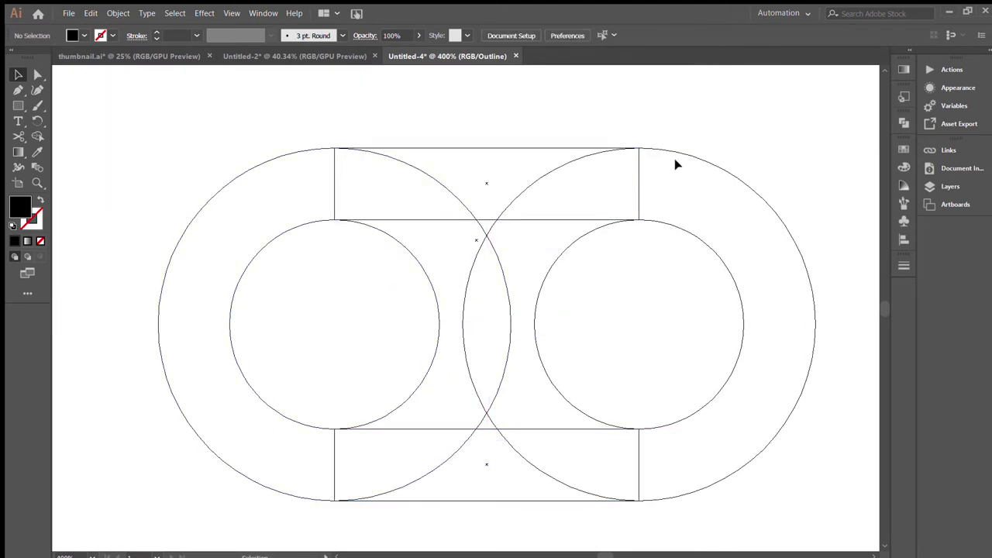
Step: Merge the rings and rectangles into one rounded black link with Shape Builder
left_click_drag(691, 135, 258, 492)
key("shift+m")
mouse_move(690, 189)
left_mouse_down()
mouse_move(406, 194)
mouse_move(459, 454)
mouse_move(646, 215)
left_mouse_up()
key("v")
left_click(604, 114)
key("ctrl+y")
key("ctrl+minus")
key("ctrl+0")
left_click_drag(506, 275, 621, 272)
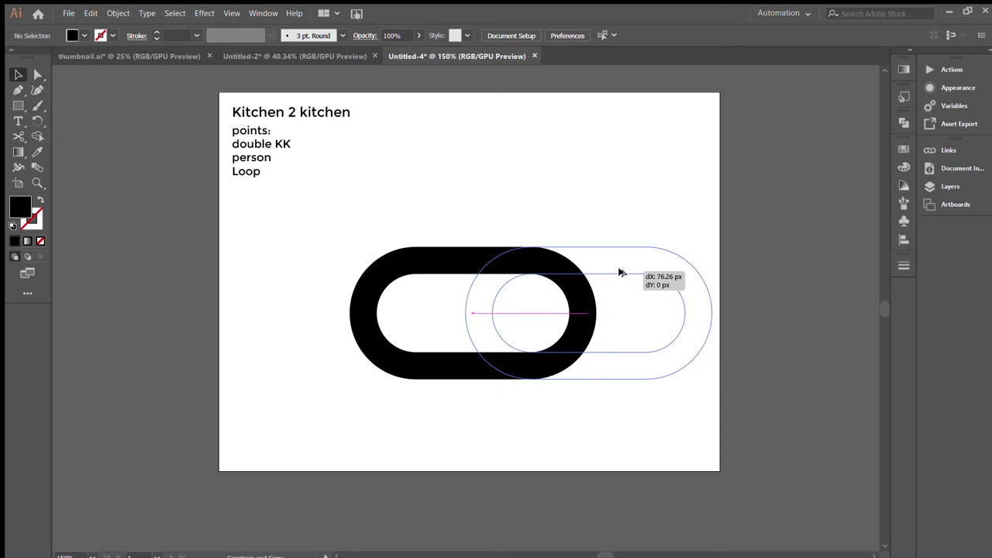
Step: Place a link copy overlapping the first and draw a large circle around the overlap
left_click_drag(621, 272, 621, 272)
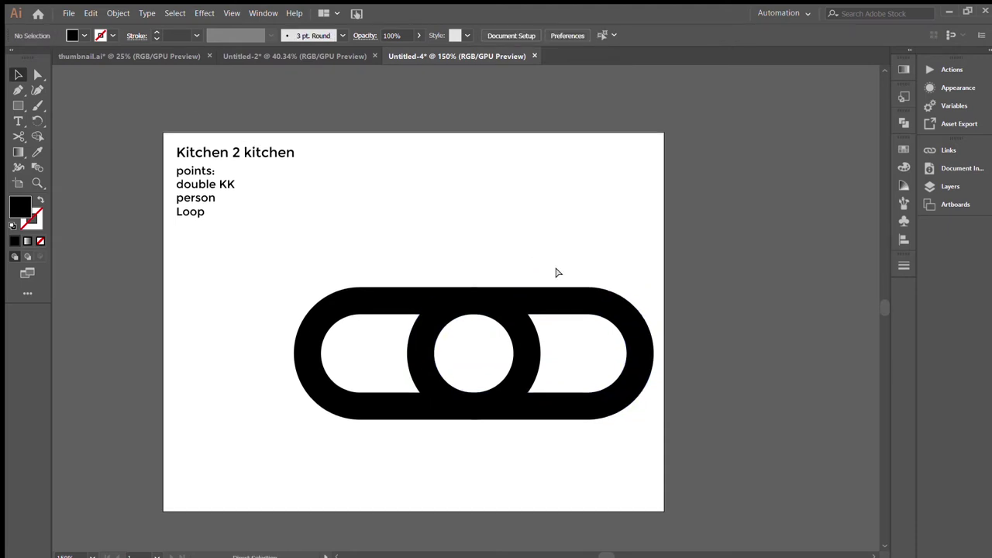
key("ctrl+plus")
left_click_drag(478, 369, 566, 281)
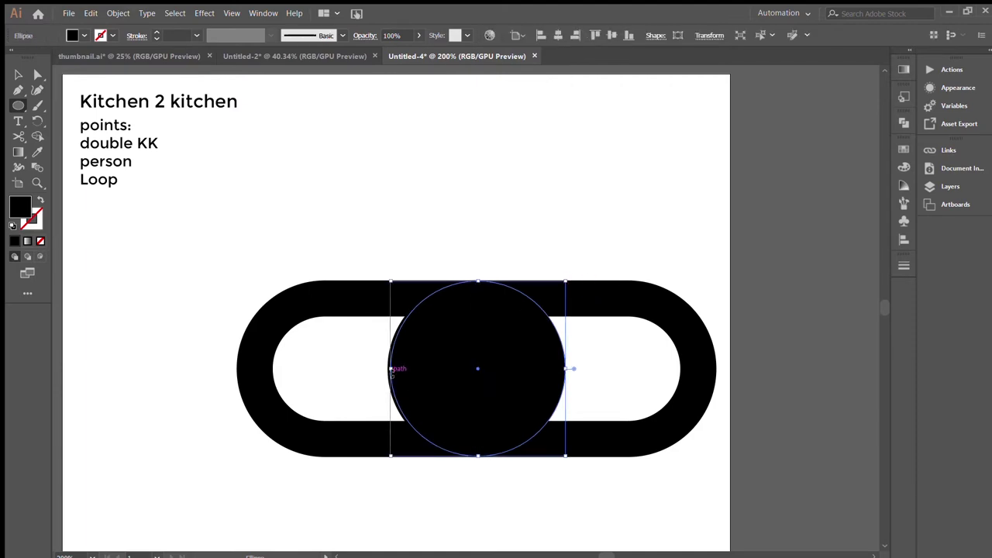
mouse_move(476, 369)
left_mouse_down()
mouse_move(489, 271)
mouse_move(501, 269)
left_mouse_up()
Step: Cut the upper overlap region with Shape Builder and delete the helper circle
key("ctrl+a")
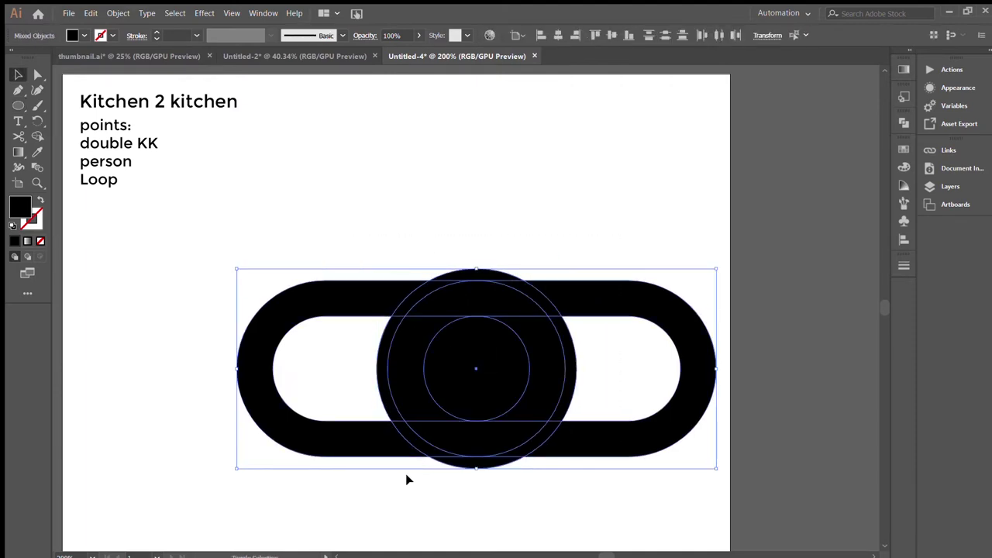
key("shift+m")
left_click(541, 297, "alt")
key("v")
left_click(462, 336)
key("Delete")
Step: Draw a thin bar below the inner circle
key("m")
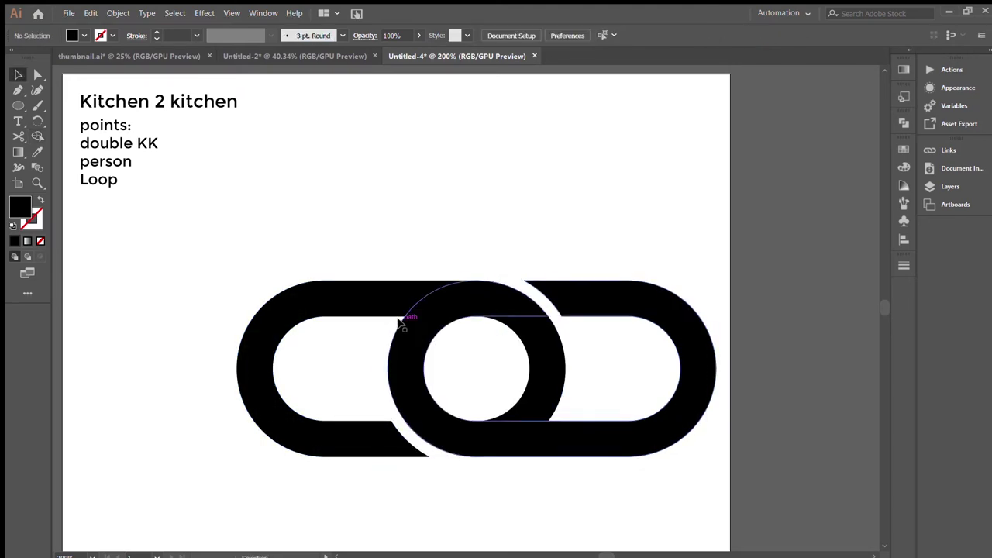
mouse_move(393, 319)
left_mouse_down()
mouse_move(468, 326)
mouse_move(535, 411)
left_mouse_up()
key("v")
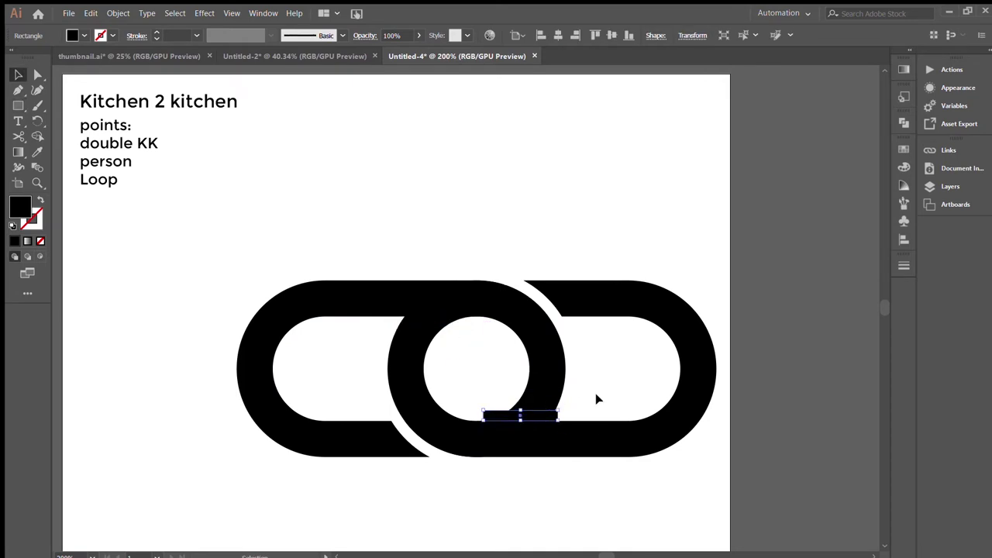
Step: Position a copy of the thin bar at the top of the overlap in outline view
key("ctrl+z")
left_click_drag(463, 320, 547, 418, "alt")
key("ctrl+y")
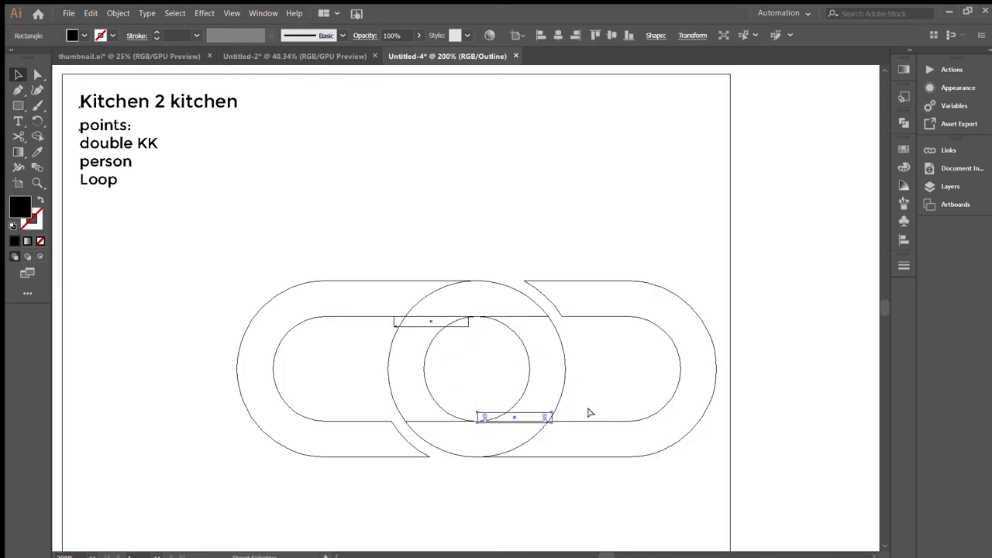
key("ctrl+equal")
key("ctrl+equal")
key("ctrl+equal")
left_click_drag(429, 236, 437, 336)
left_click_drag(490, 404, 489, 400)
left_click(659, 369)
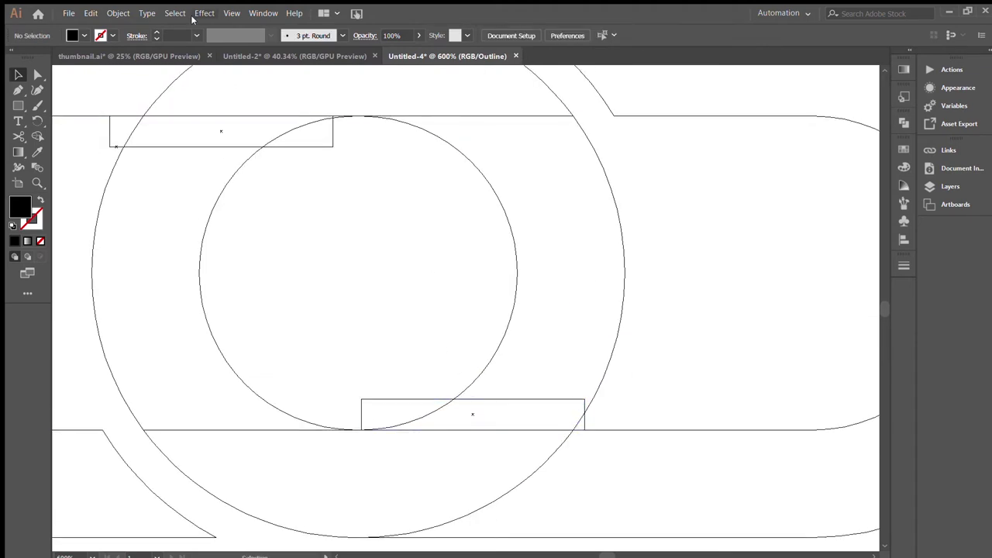
Step: Remove the region under the inner circle and widen the lower bar
key("ctrl+a")
key("shift+m")
left_click(380, 408)
key("v")
left_click(642, 407)
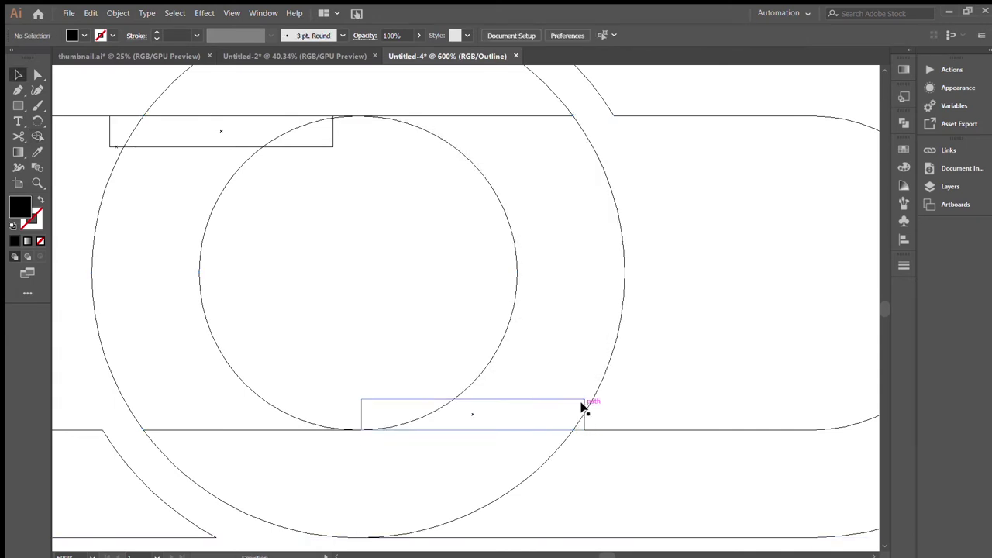
left_click(583, 407)
mouse_move(584, 414)
left_mouse_down()
mouse_move(604, 414)
mouse_move(434, 414)
left_mouse_up()
left_click(646, 365)
Step: Merge the bar regions into the link and remove the upper arc region with Shape Builder
key("ctrl+a")
key("shift+m")
scroll(476, 357, "up", 4)
scroll(476, 356, "left", 4)
mouse_move(494, 298)
left_mouse_down()
mouse_move(315, 297)
mouse_move(380, 321)
left_mouse_up()
mouse_move(500, 297)
left_mouse_down()
mouse_move(218, 306)
mouse_move(245, 310)
left_mouse_up()
left_click(516, 281)
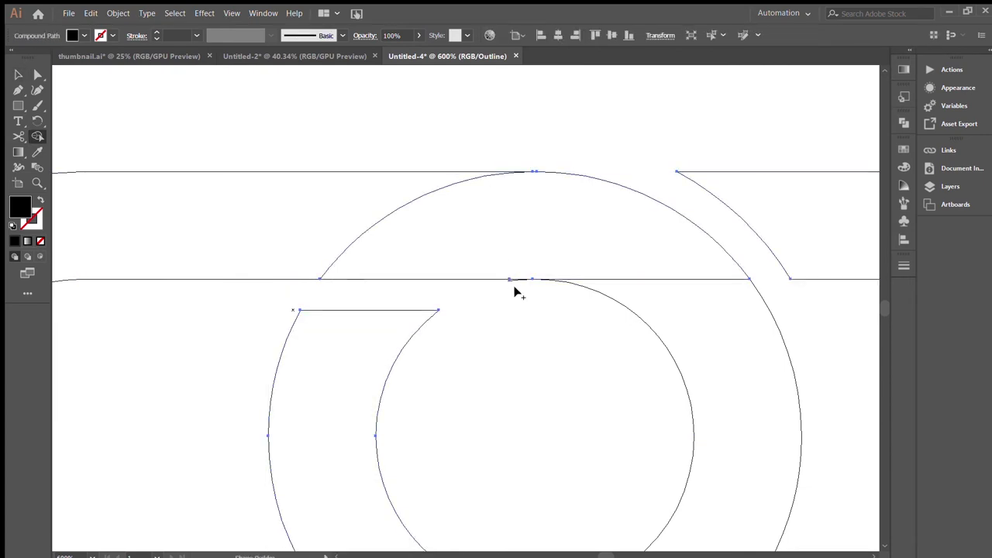
left_click(509, 281)
key("ctrl+z")
left_click(510, 280, "alt")
key("v")
Step: Return to the filled preview and zoom out to view the interlocked links
scroll(515, 365, "down", 5)
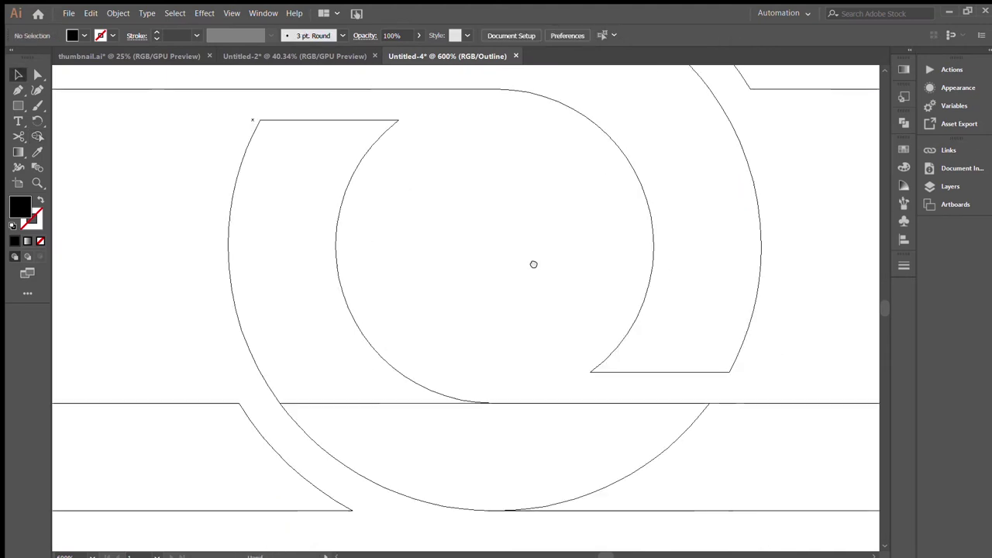
left_click(390, 393)
key("ctrl+y")
key("ctrl+minus")
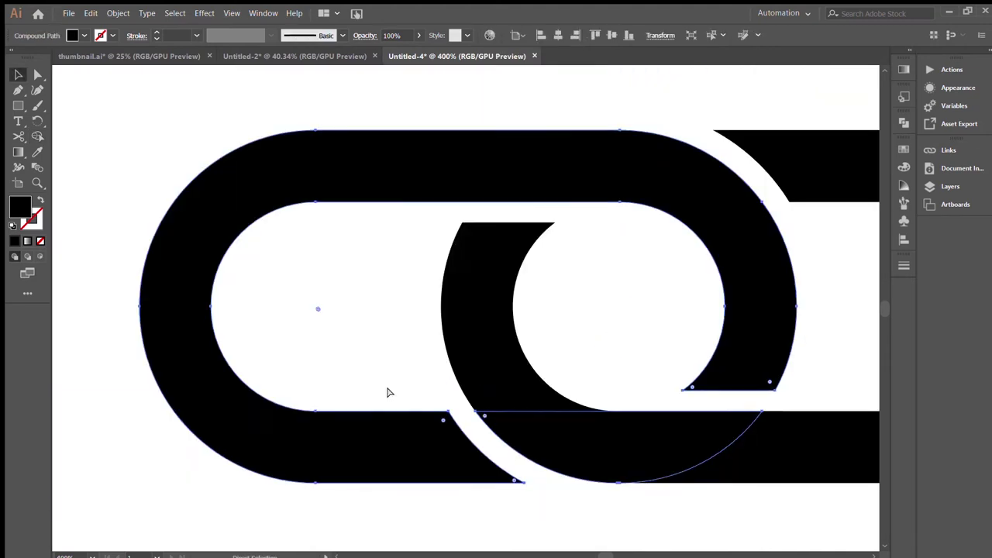
key("ctrl+minus")
key("ctrl+minus")
key("ctrl+minus")
left_click(546, 458)
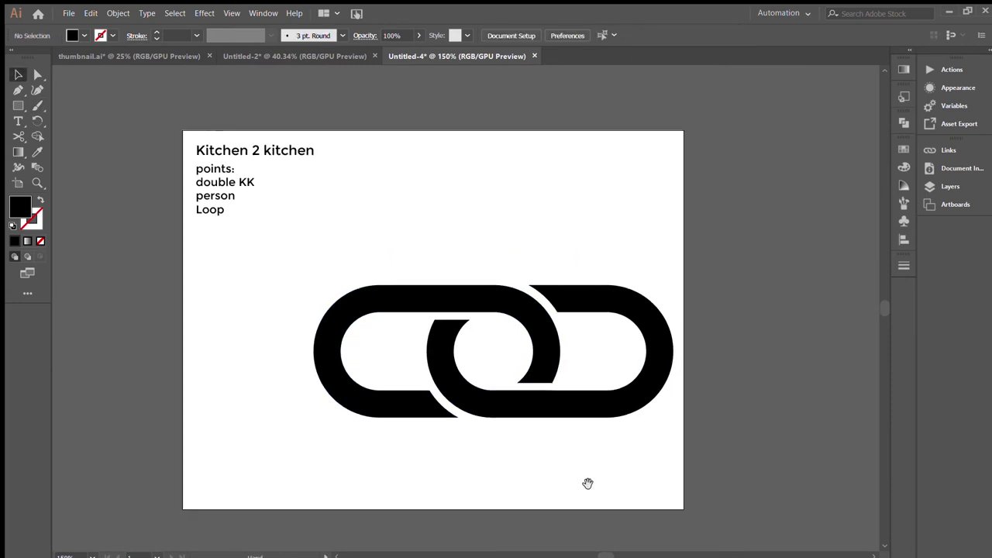
Step: Group the chain pieces, move the chain up-left and shrink it
left_click(500, 407)
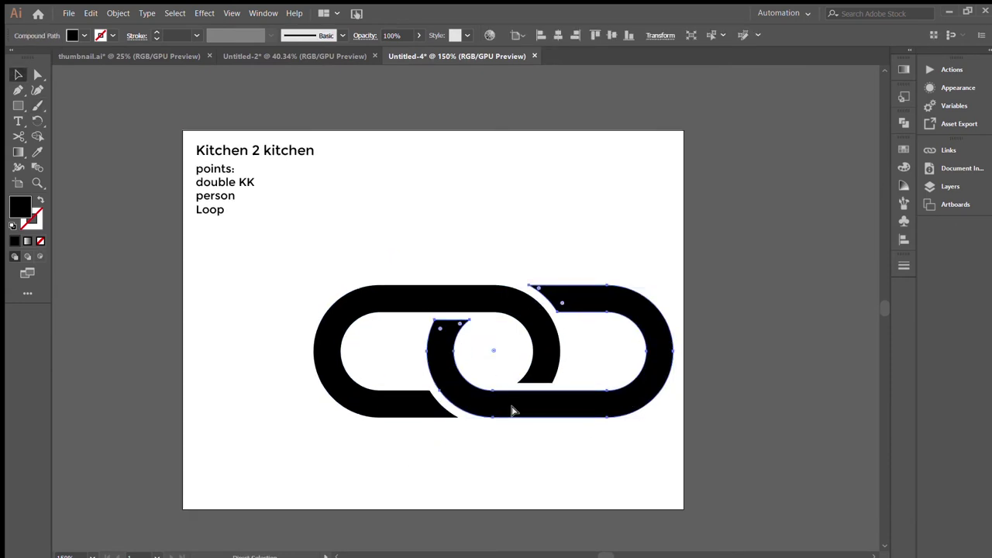
key("ctrl+shift+a")
key("ctrl+a")
key("ctrl+shift+a")
key("ctrl+a")
key("ctrl+shift+a")
left_click_drag(514, 472, 501, 493)
key("ctrl+a")
mouse_move(660, 302)
left_mouse_down()
mouse_move(597, 271)
mouse_move(562, 287)
left_mouse_up()
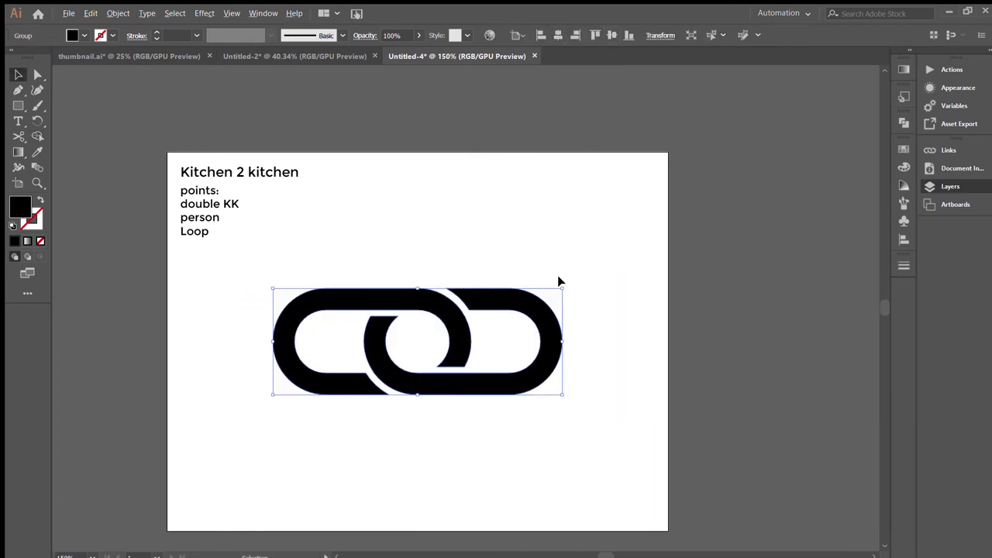
key("ctrl+shift+a")
Step: Draw a tall black bar touching the left end of the chain
key("m")
left_click_drag(278, 396, 262, 262)
key("v")
left_click_drag(269, 316, 261, 337)
left_click(321, 259)
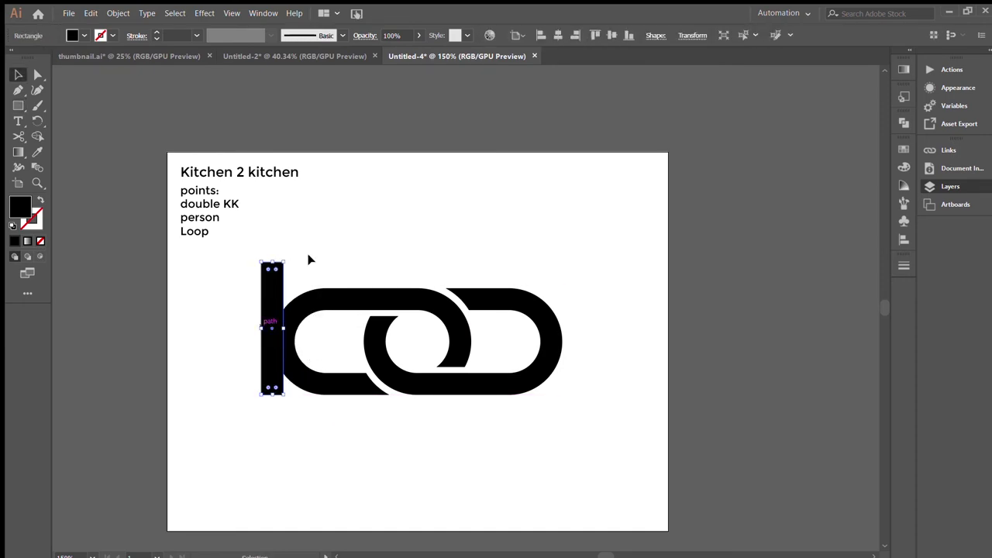
left_click_drag(272, 303, 561, 310)
left_click(286, 277)
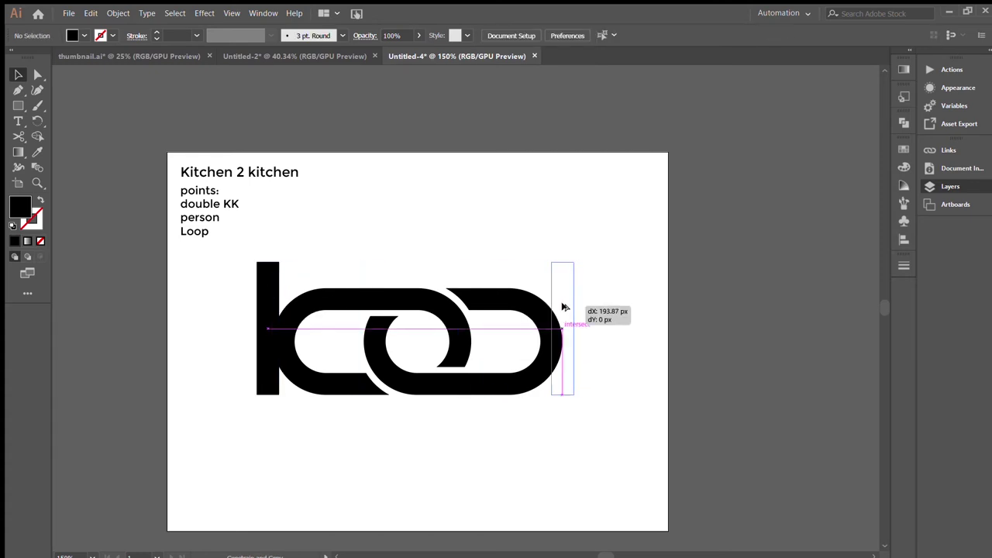
Step: Fine-tune the right bar's position against the chain in outline view
left_click(605, 313)
key("ctrl+y")
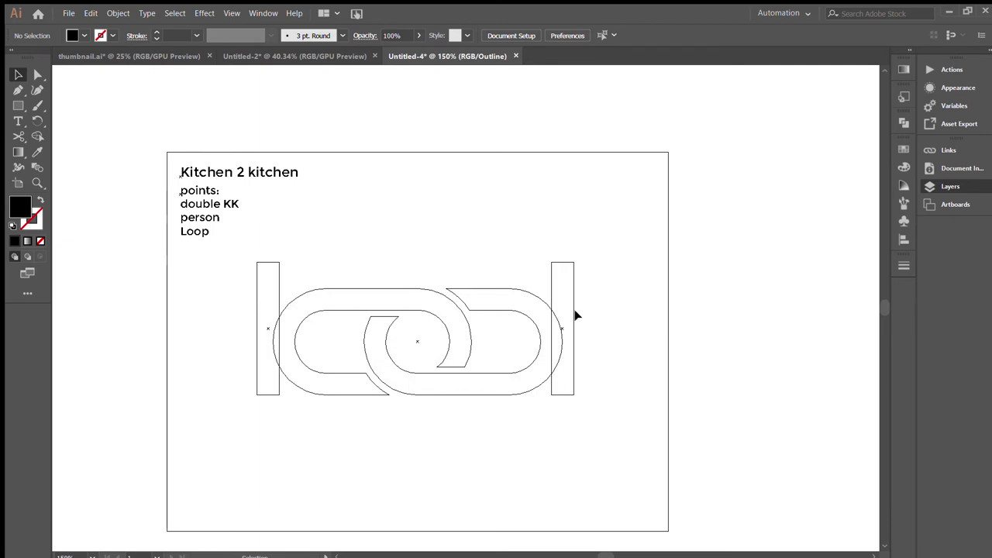
left_click_drag(573, 312, 578, 309)
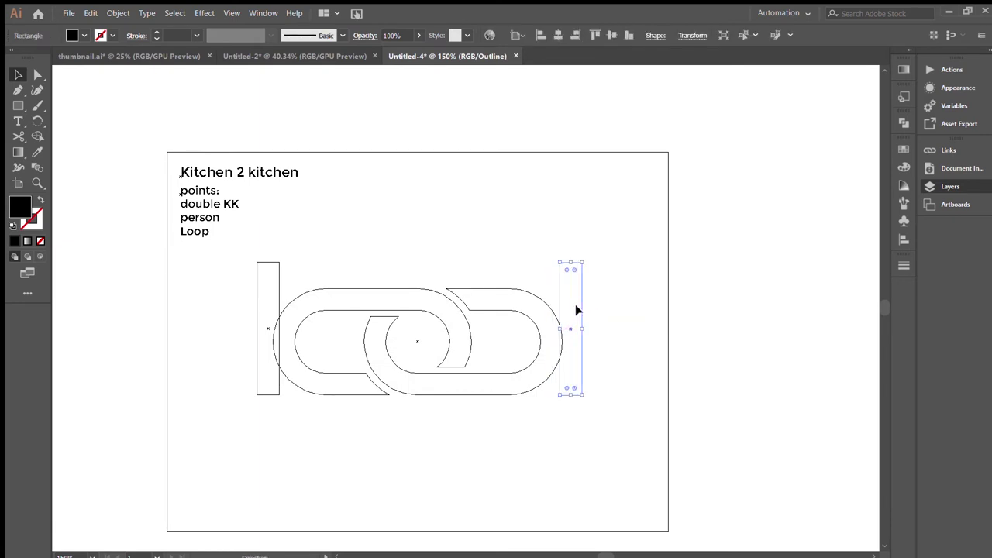
left_click(577, 310)
left_click_drag(578, 312, 574, 311)
left_click(601, 303)
key("ctrl+y")
left_click_drag(541, 234, 556, 240)
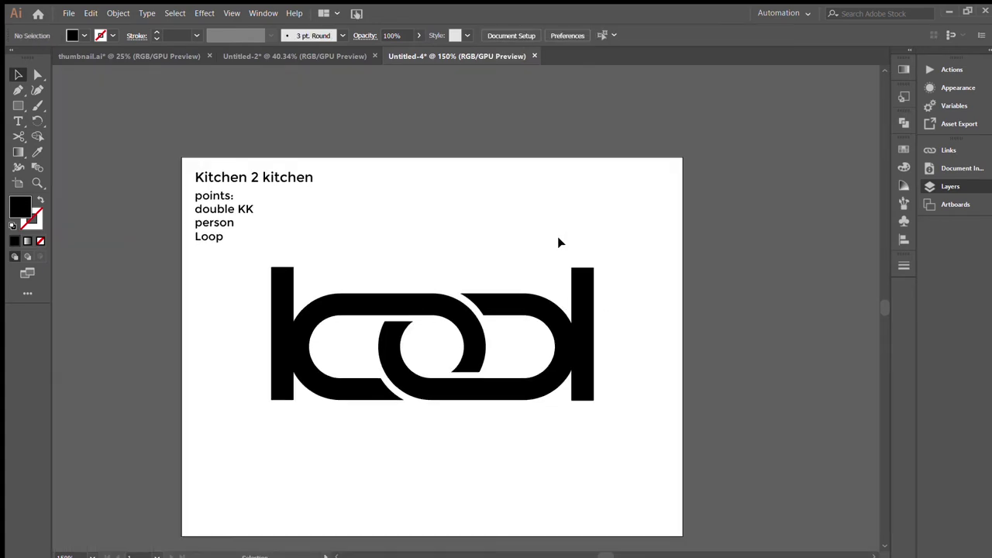
Step: Widen both vertical bars slightly and draw a small black head-dot circle
left_click(589, 341)
left_click_drag(593, 341, 614, 341)
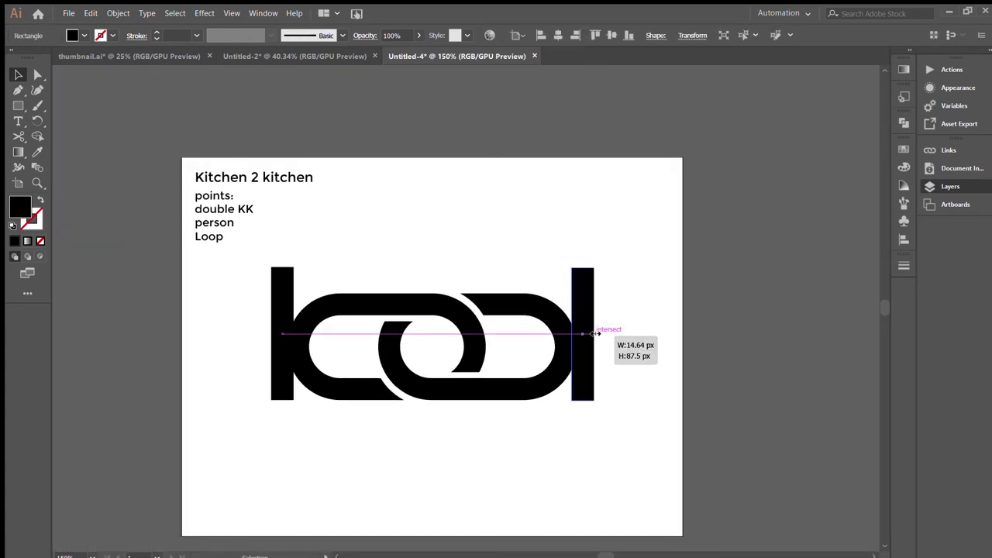
left_click(611, 354)
left_click(284, 338)
left_click_drag(272, 339, 268, 339)
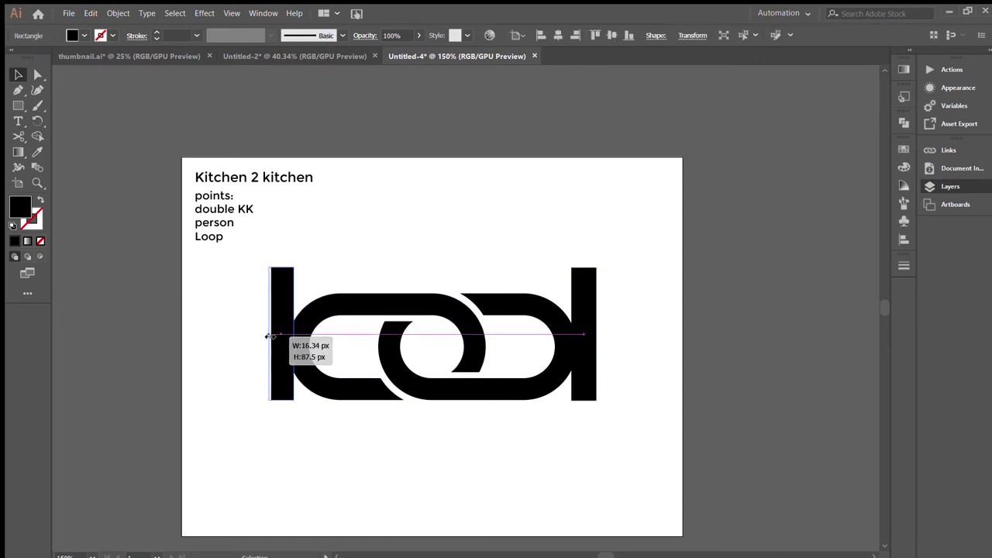
left_click(344, 435)
left_click_drag(581, 308, 276, 302)
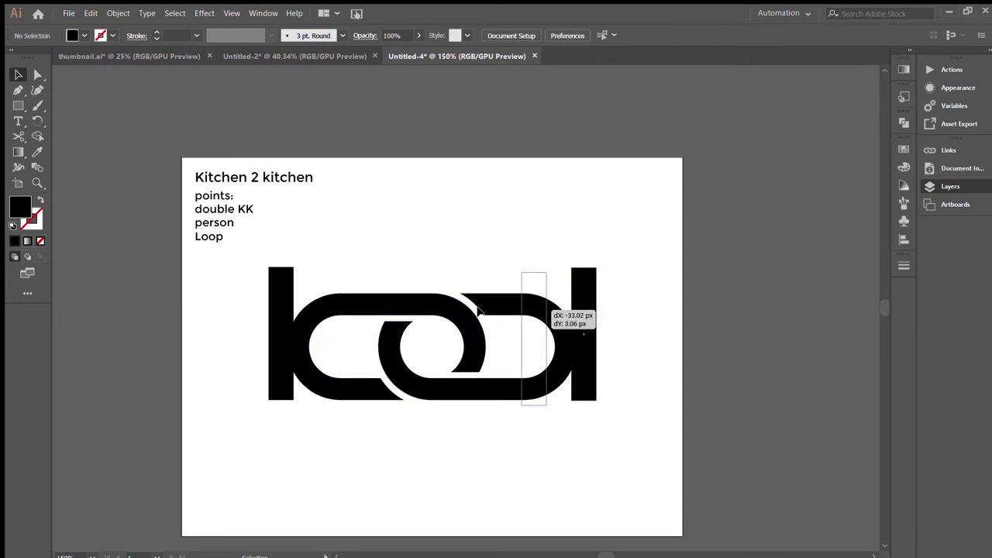
key("ctrl+z")
key("l")
mouse_move(311, 255)
left_mouse_down()
mouse_move(333, 276)
mouse_move(279, 246)
mouse_move(336, 268)
mouse_move(543, 279)
left_mouse_up()
Step: Alt-drag a copy of the head dot to sit above the right bar
left_click(339, 245)
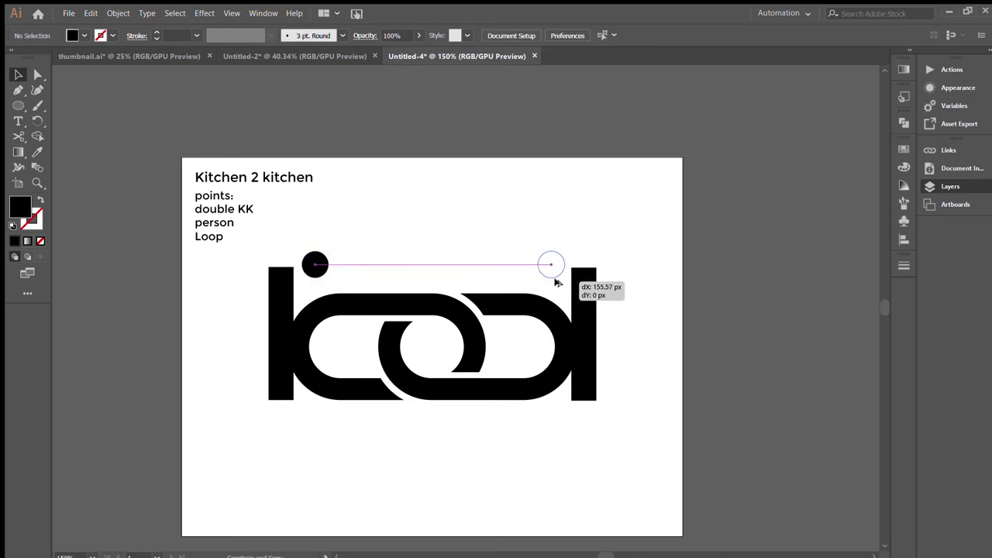
left_click_drag(553, 283, 553, 284)
left_click_drag(584, 224, 595, 237)
Step: Add a bold '2' text and move it into the centre loop
key("t")
left_click(445, 469)
type("2")
left_click(16, 75)
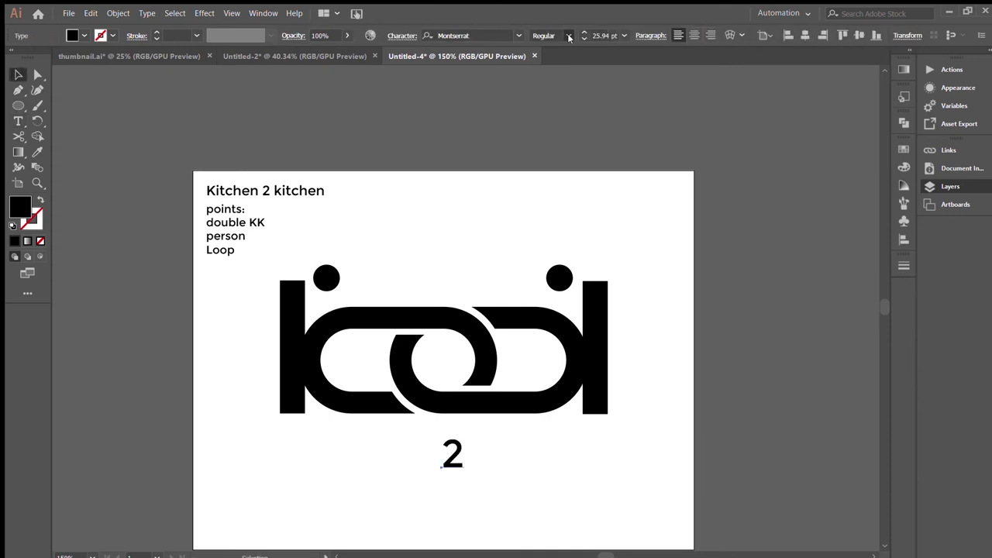
left_click_drag(455, 465, 446, 371)
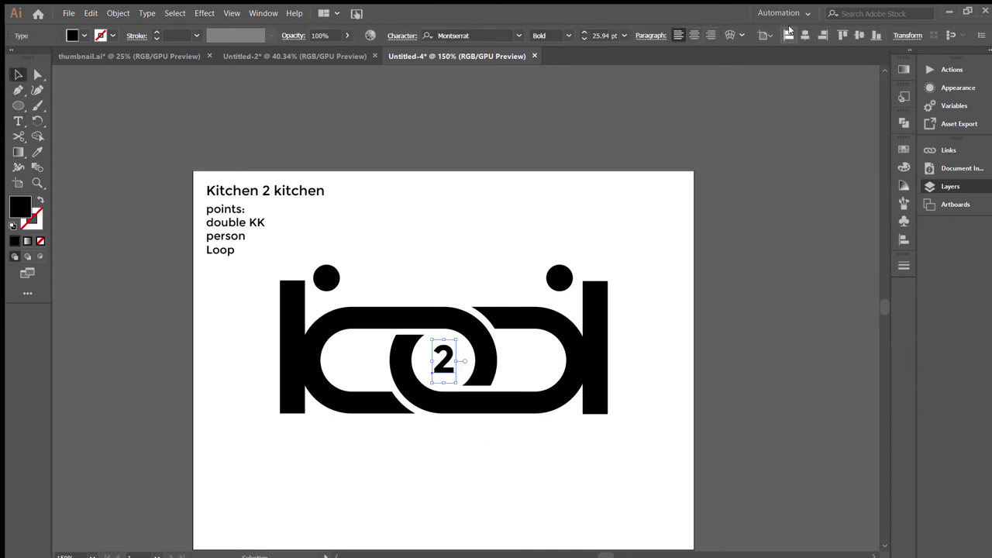
left_click(576, 197)
Step: Select the right loop and right bar and merge them with Shape Builder
scroll(580, 209, "down", 1)
scroll(580, 210, "left", 1)
left_click(587, 291)
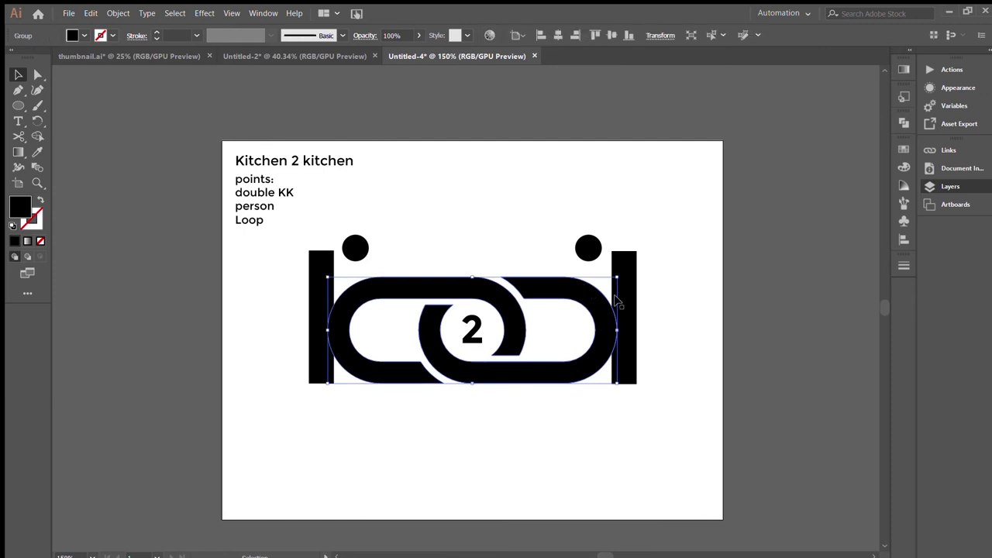
left_click(658, 379)
left_click_drag(659, 380, 590, 392)
left_click(560, 399)
left_click(555, 383)
left_click(669, 349)
left_click_drag(669, 350, 547, 295)
key("shift+m")
key("ctrl+shift+a")
key("b")
Step: Re-merge the right shapes, reset default colours, and fill the left K-and-loop navy
left_click_drag(379, 414, 295, 326)
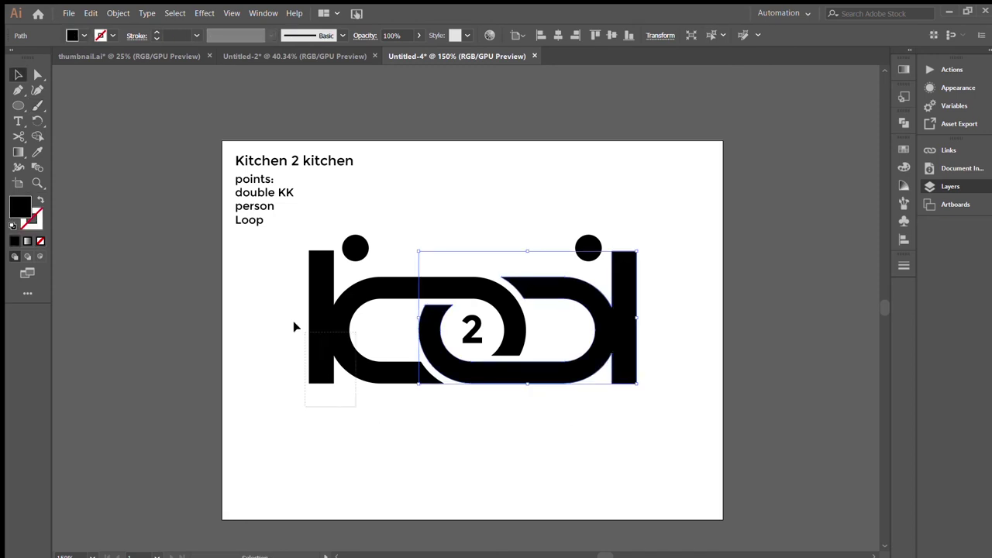
key("shift+m")
key("ctrl+shift+a")
key("b")
key("shift+x")
key("v")
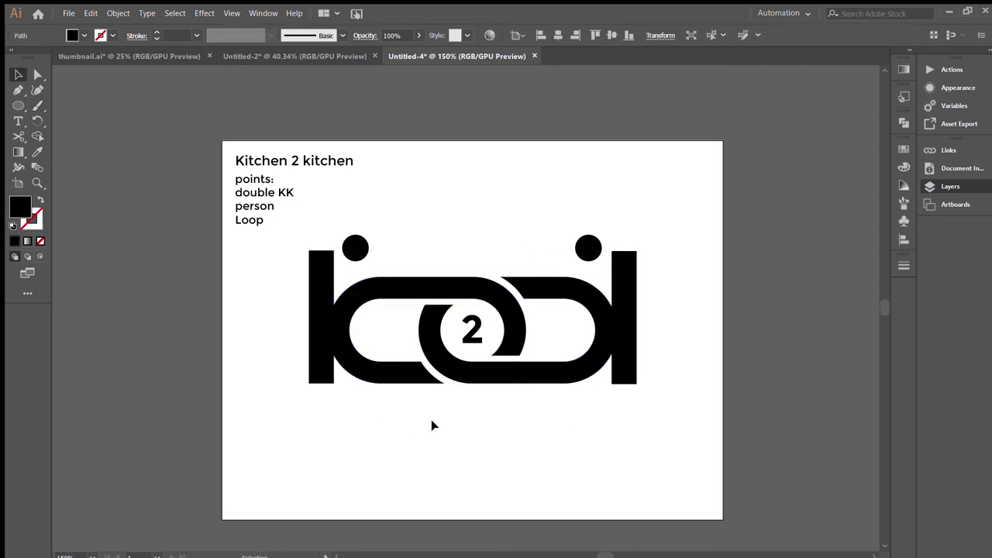
left_click_drag(583, 416, 596, 434)
left_click(461, 304)
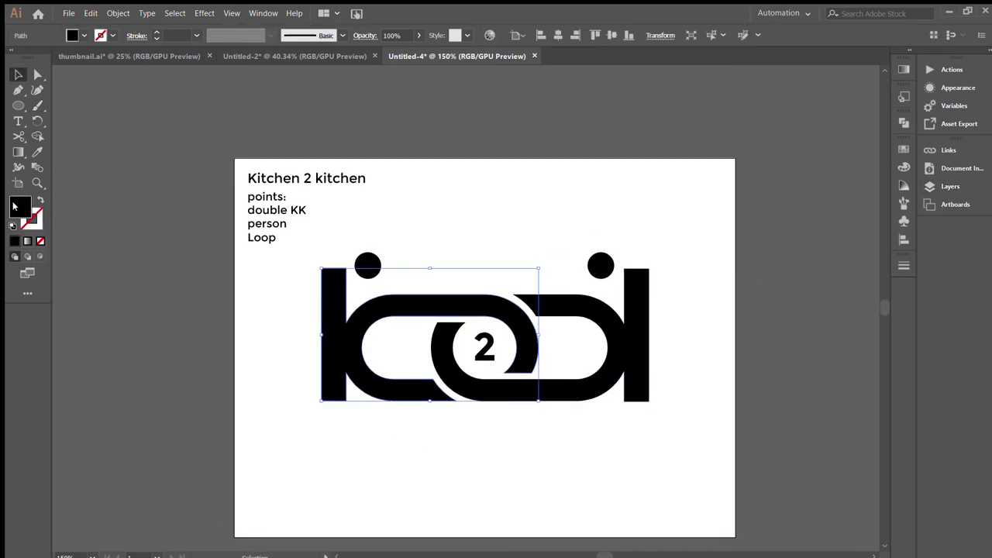
left_click(367, 266, "shift")
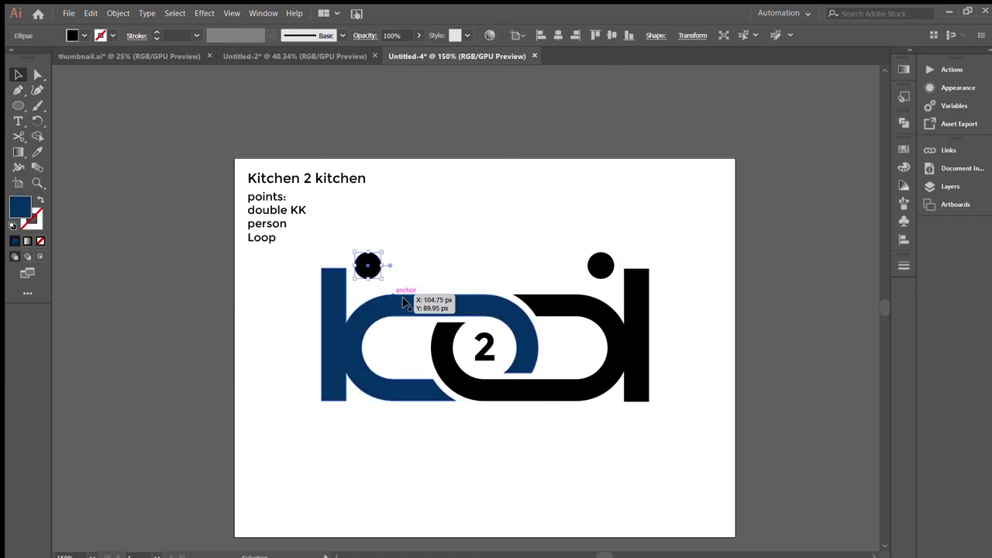
Step: Eyedropper the navy onto the left head dot and the '2'
key("i")
left_click(505, 348)
left_click(374, 268)
key("v")
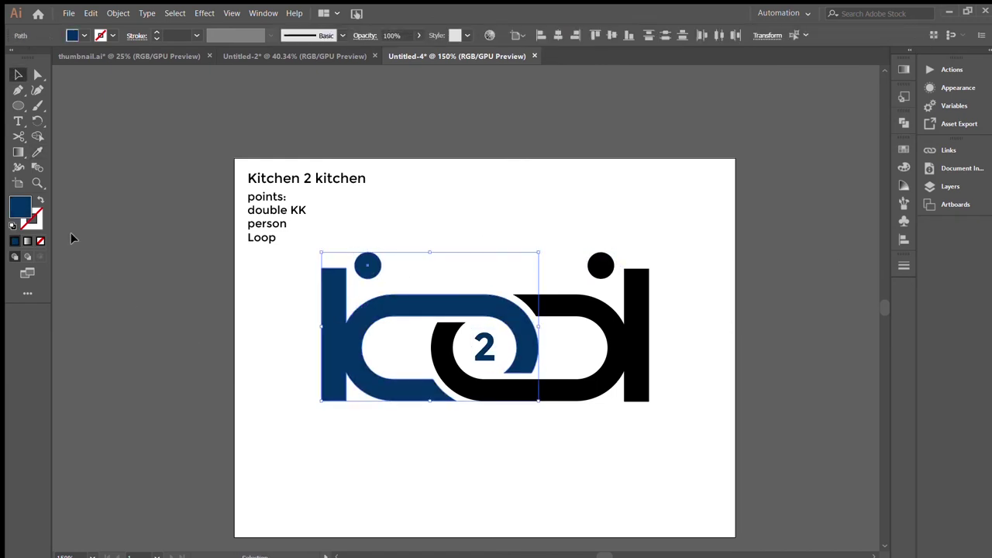
Step: Fill the right loop and its dot grey
left_click(488, 224)
left_click(594, 343)
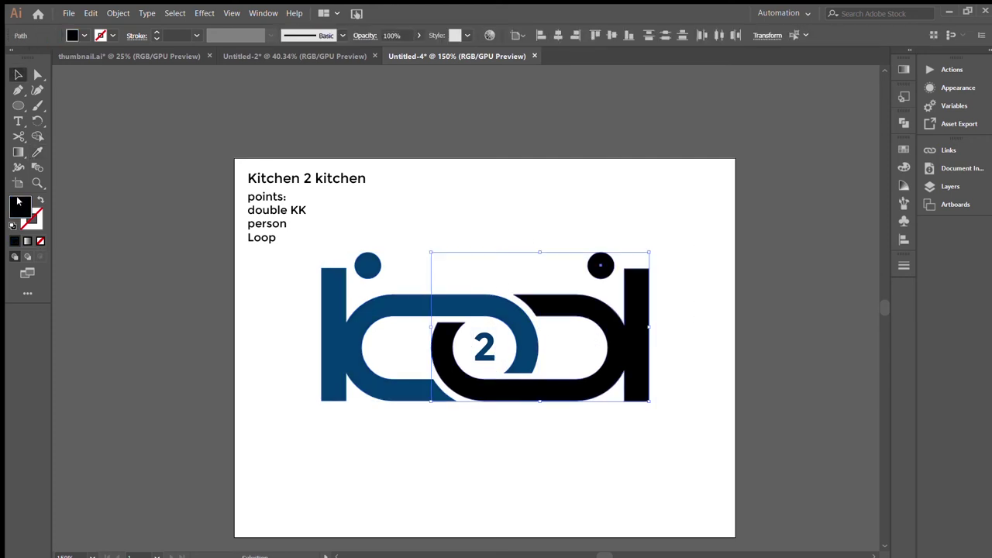
left_click(683, 241)
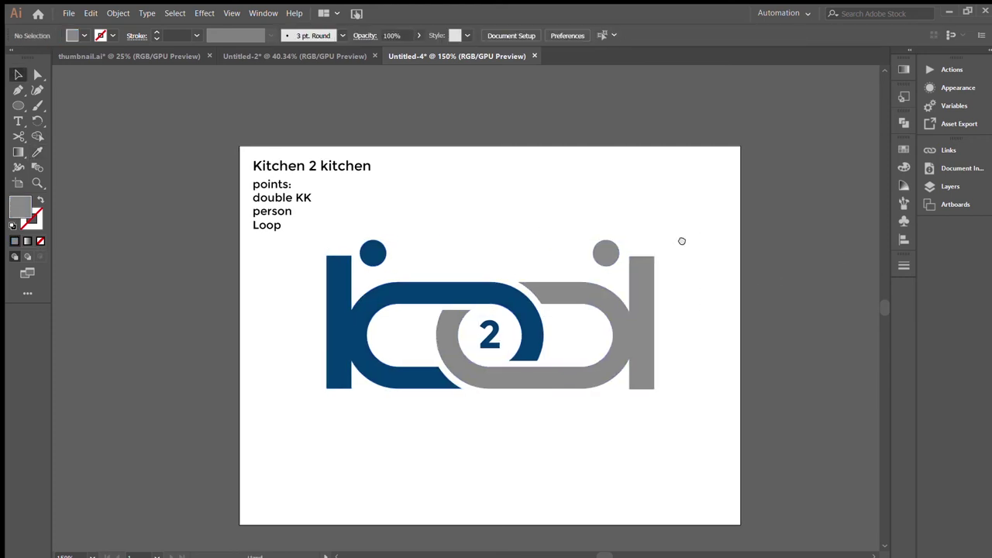
Step: Delete the notes text and lower the grey dot to match the blue dot
left_click_drag(281, 255, 232, 150)
key("Delete")
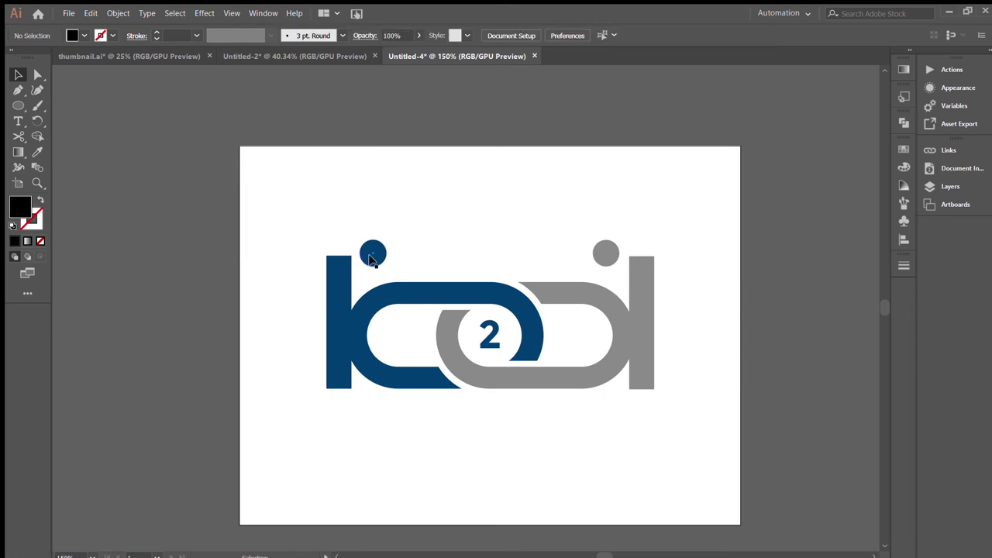
left_click(373, 254)
left_click_drag(605, 252, 606, 256)
left_click(683, 242)
Step: Group all logo parts, scale the group down and move it upward
key("ctrl+a")
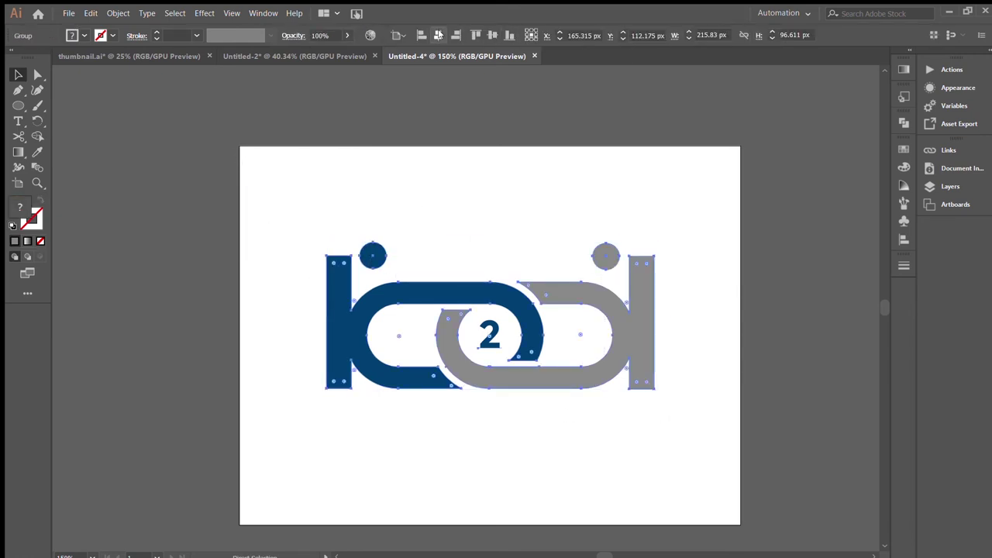
key("ctrl+g")
left_click_drag(490, 243, 492, 281)
left_click_drag(561, 314, 587, 281)
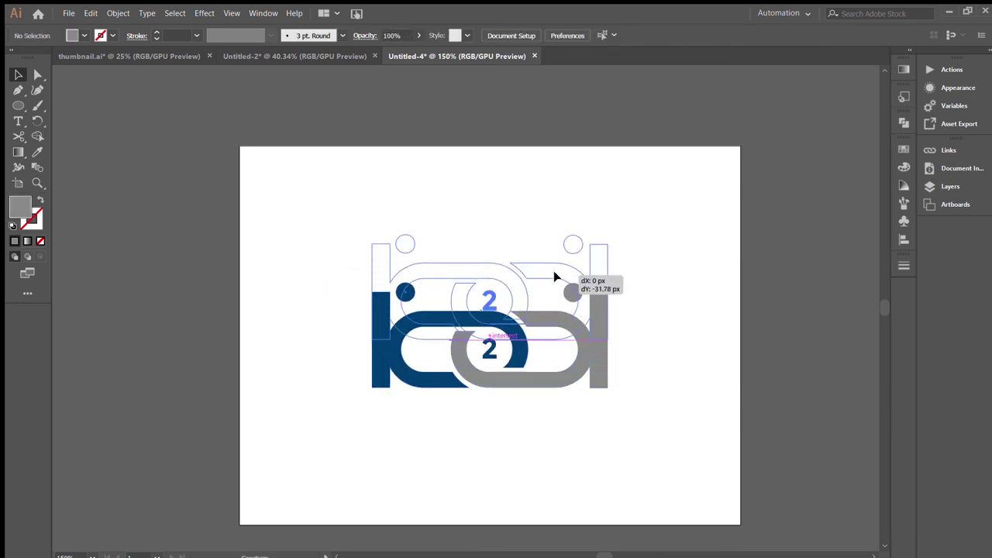
Step: Add the text 'KITCHEN' beneath the logo
key("t")
left_click(436, 413)
key("BackSpace")
left_click(540, 435)
type("KITCHEN")
left_click(18, 75)
Step: Move and shrink KITCHEN under the logo, then add a '2' to the text
mouse_move(604, 418)
left_mouse_down()
mouse_move(419, 363)
mouse_move(434, 372)
left_mouse_up()
left_click_drag(554, 355, 535, 359)
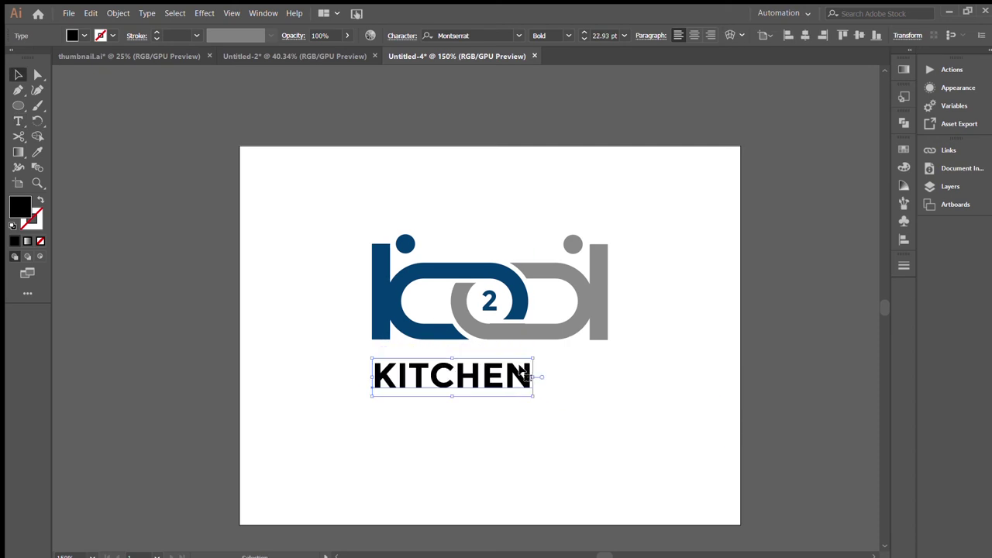
key("t")
left_click(553, 388)
type("2 KI")
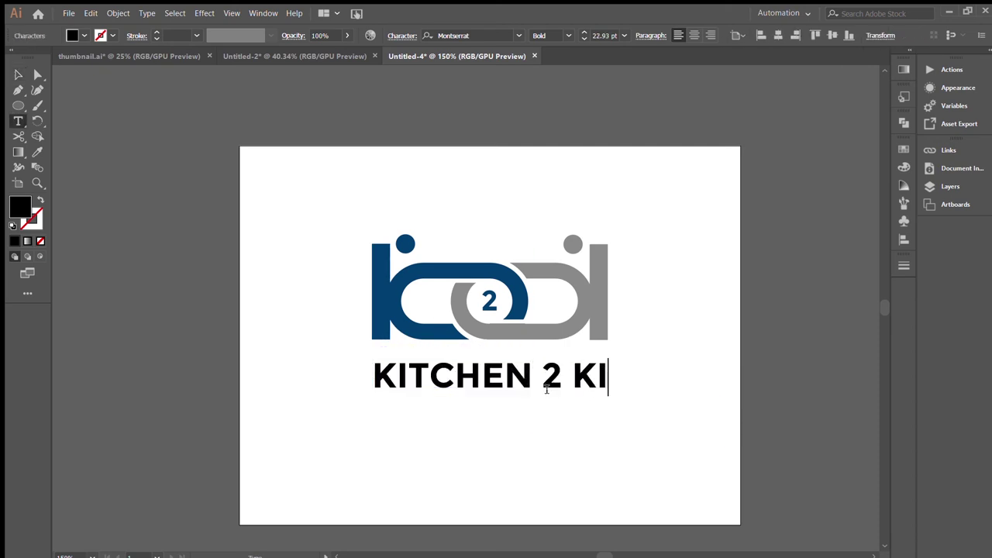
left_click(18, 74)
Step: Centre the KITCHEN 2 KITCHEN wordmark horizontally on the artboard and convert it to outlines
double_click(533, 376)
left_click_drag(532, 376, 372, 376)
double_click(582, 374)
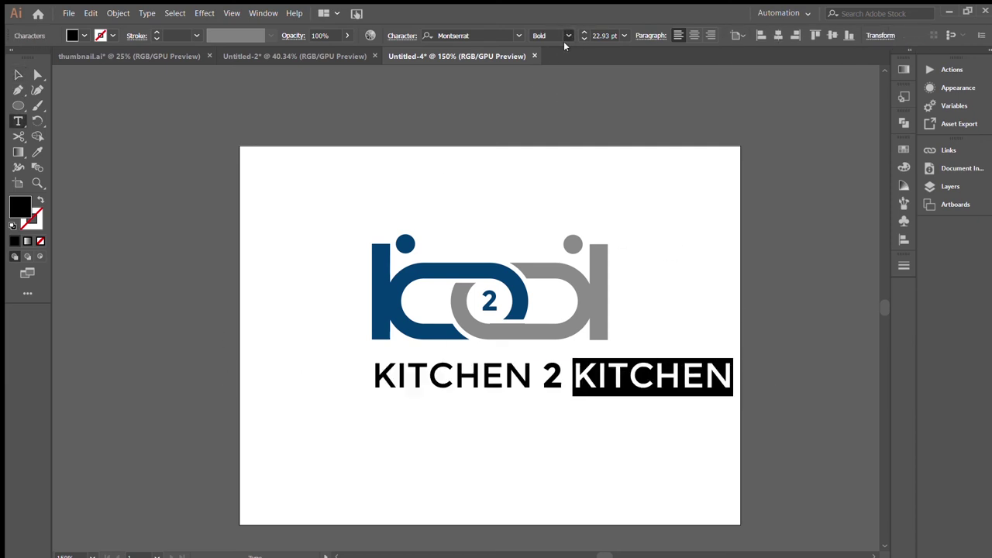
key("Escape")
left_click(805, 35)
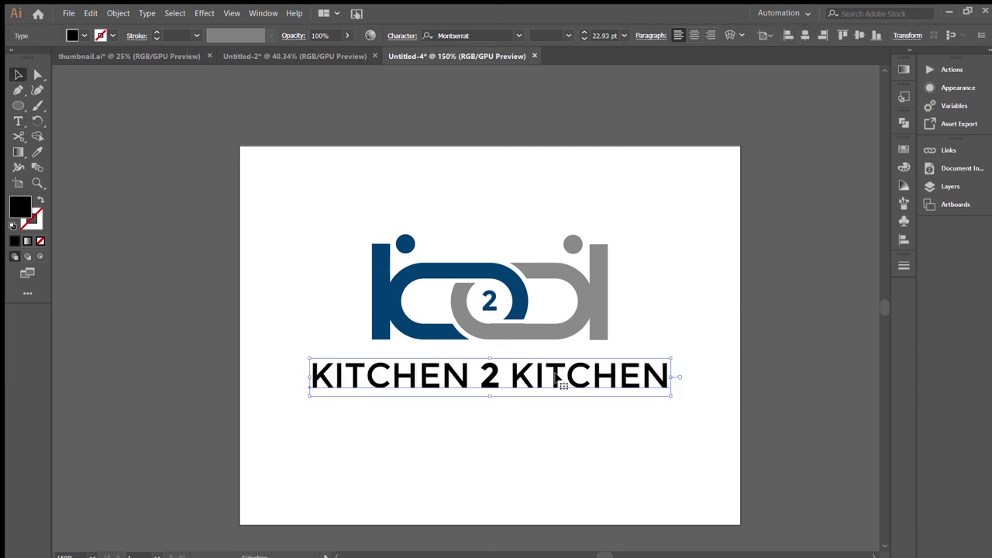
key("ctrl+shift+o")
Step: Enlarge the middle '2' of the wordmark
left_click(496, 381)
left_click_drag(497, 386, 504, 397)
left_click_drag(579, 418, 294, 387)
Step: Group the whole wordmark line with Ctrl+G and scale it slightly
left_click(548, 454)
left_click_drag(682, 427, 509, 365)
left_click_drag(451, 423, 274, 378)
left_click_drag(603, 421, 481, 364, "shift")
key("ctrl+g")
left_click(560, 463)
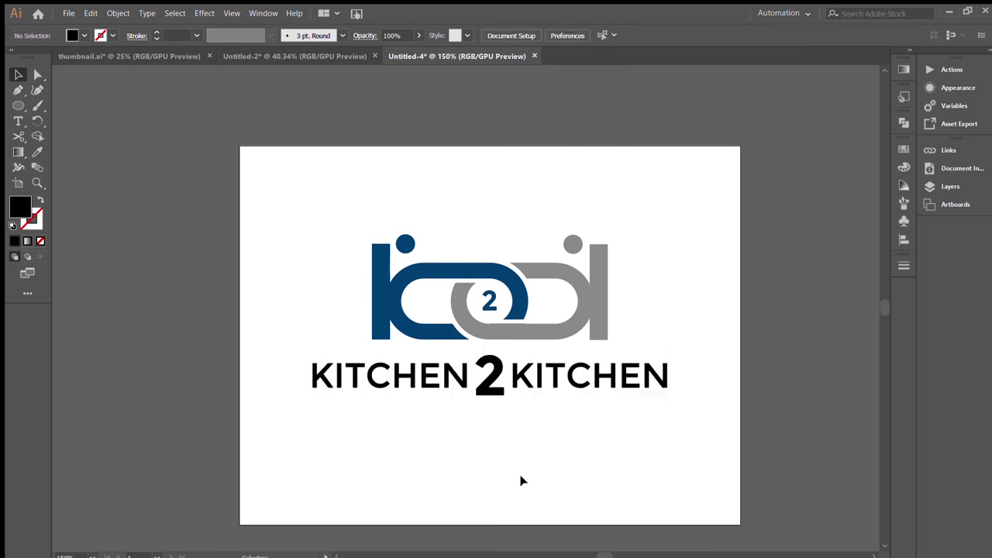
left_click(494, 388)
mouse_move(669, 377)
left_mouse_down("alt")
mouse_move(634, 377)
mouse_move(702, 377)
left_mouse_up("alt")
Step: Resize the wordmark and draw a Pen underline beneath the first KITCHEN
left_click(668, 377)
left_click(613, 380)
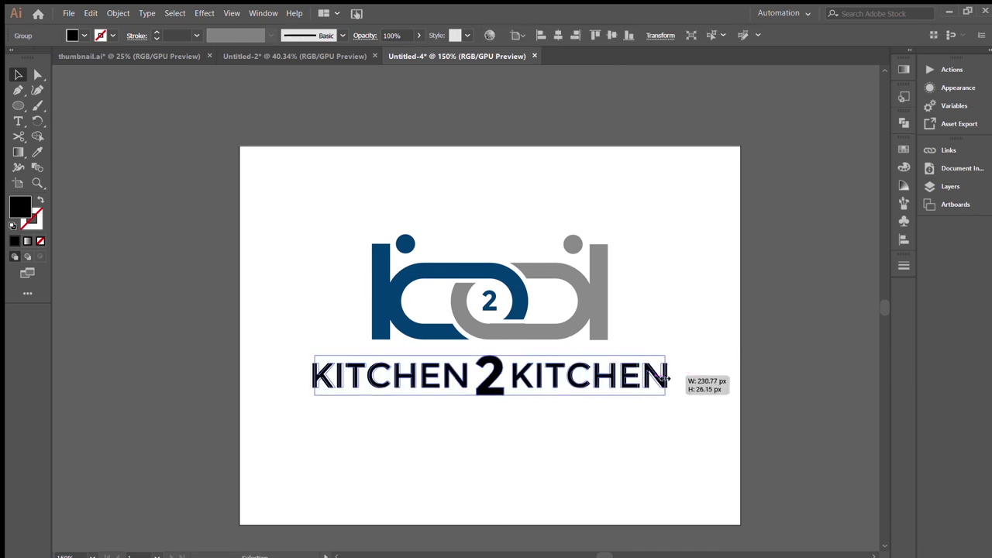
left_click(630, 438)
left_click(313, 396)
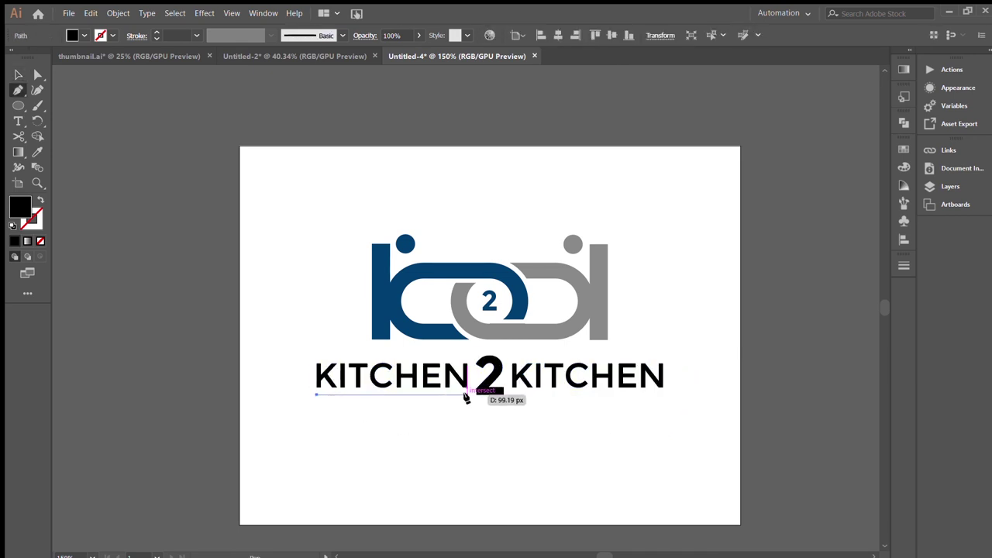
left_click(468, 395)
key("v")
left_click(43, 200)
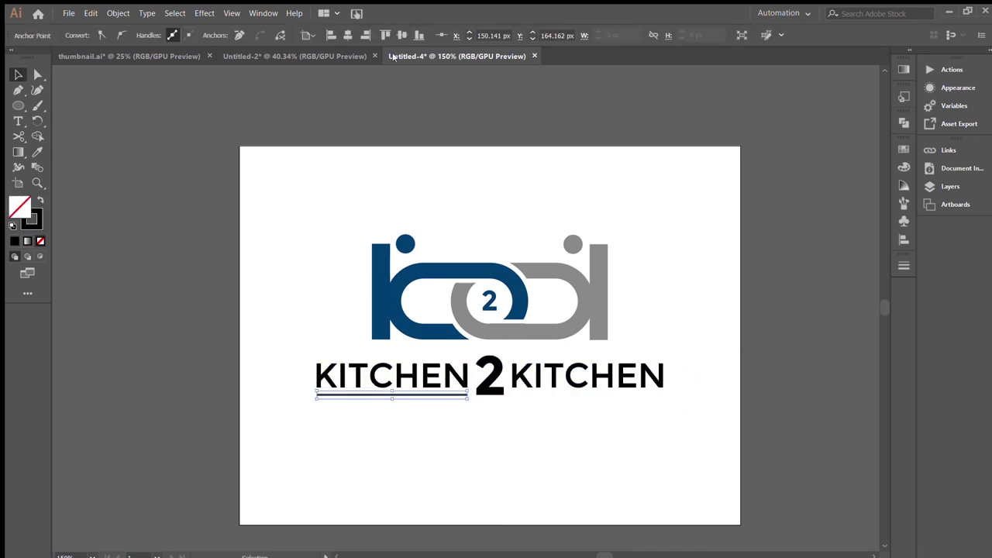
Step: Alt-drag a copy of the underline beneath the second KITCHEN
left_click(396, 396)
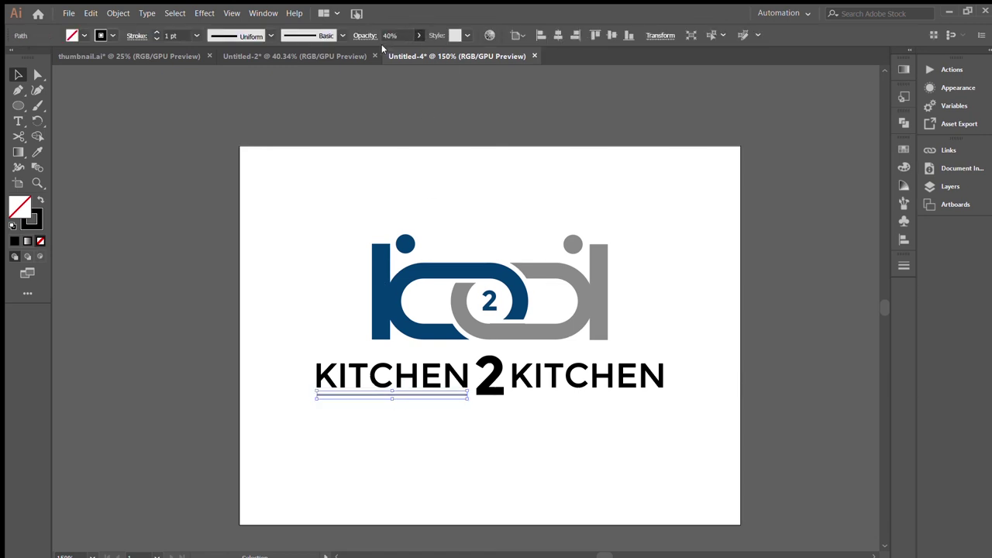
left_click(427, 412)
left_click_drag(454, 396, 599, 398)
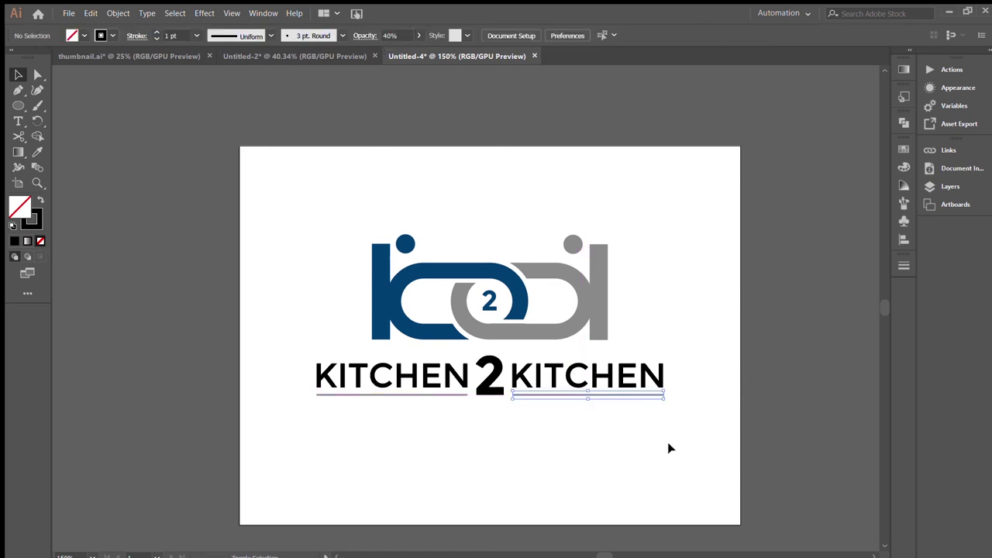
Step: Colour the first KITCHEN and the '2' navy, then select the logo and wordmark
left_click(489, 379)
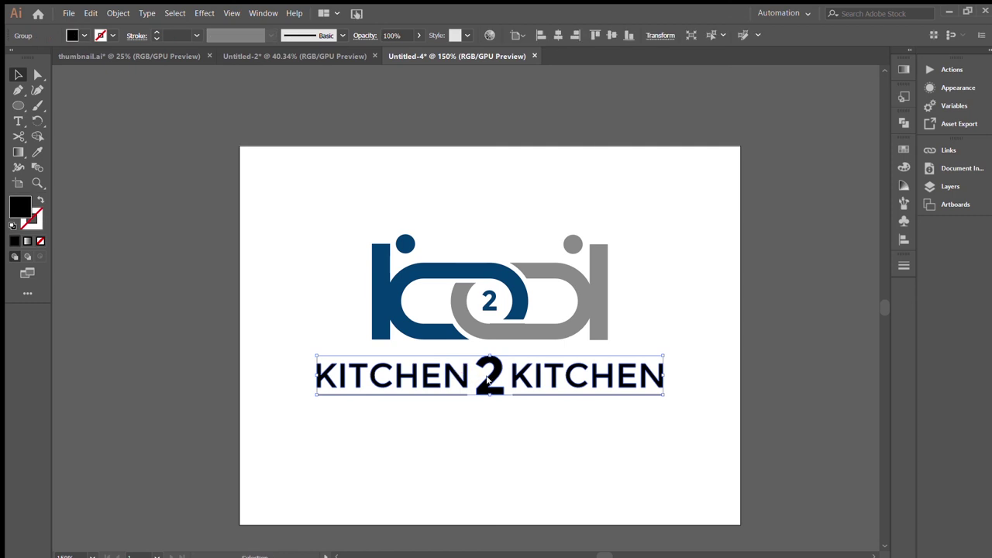
left_click(529, 474)
left_click(442, 377)
left_click(388, 295)
left_click(514, 372)
left_click_drag(582, 457, 353, 185)
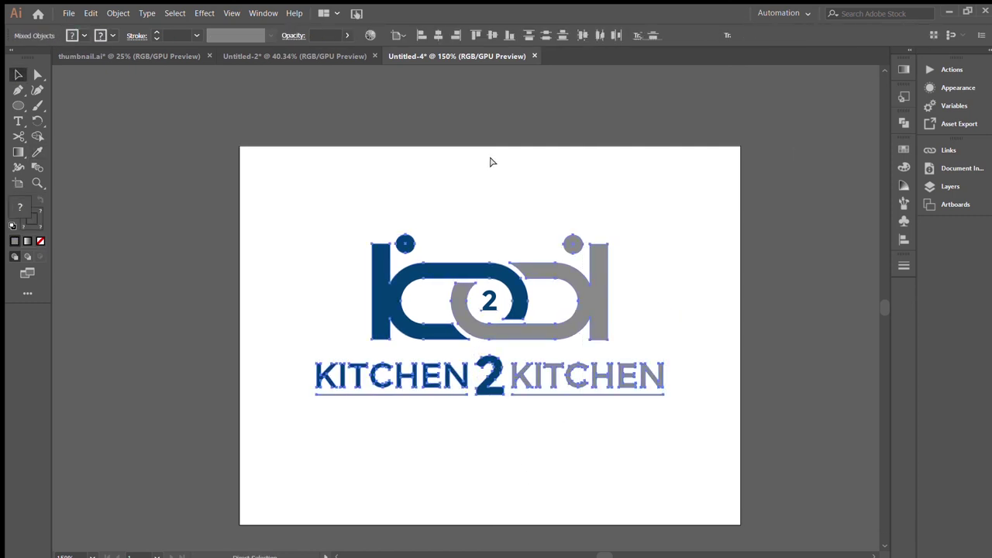